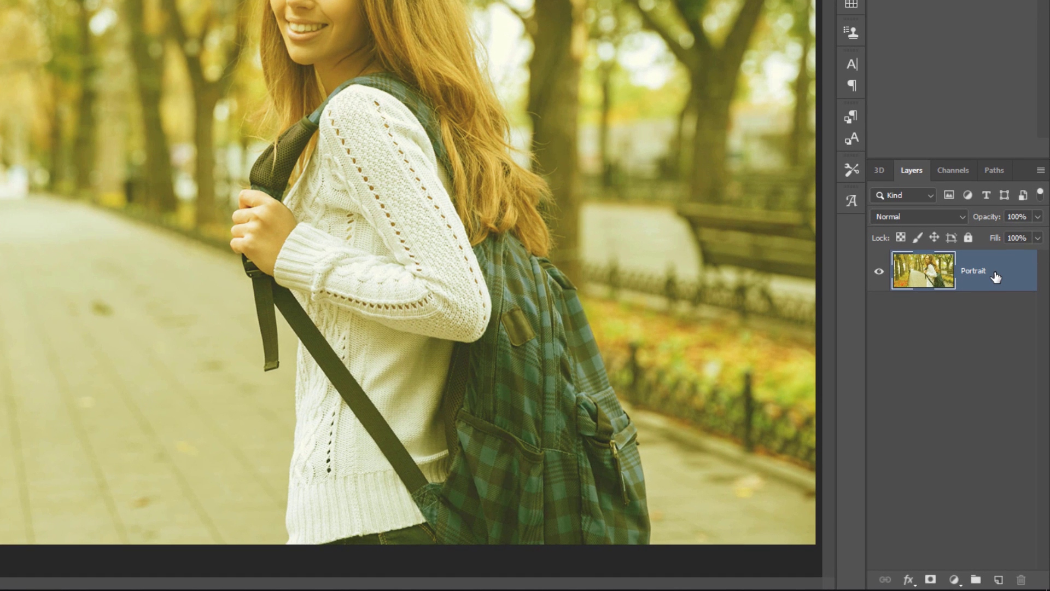
# Step: Convert the Portrait layer to an embedded smart object from its context menu
pyautogui.rightClick(996, 276)
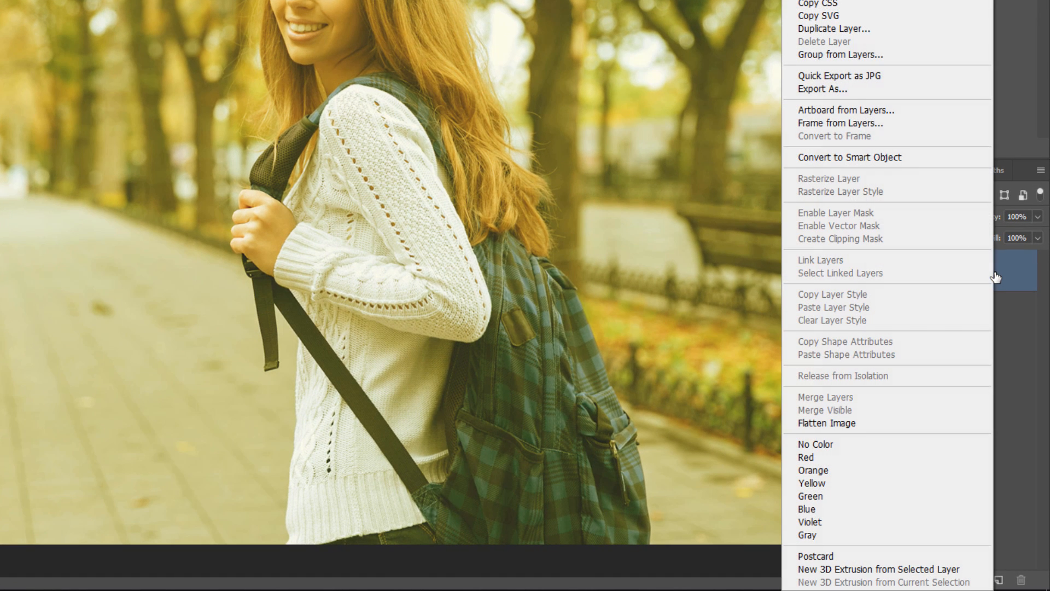
pyautogui.click(925, 161)
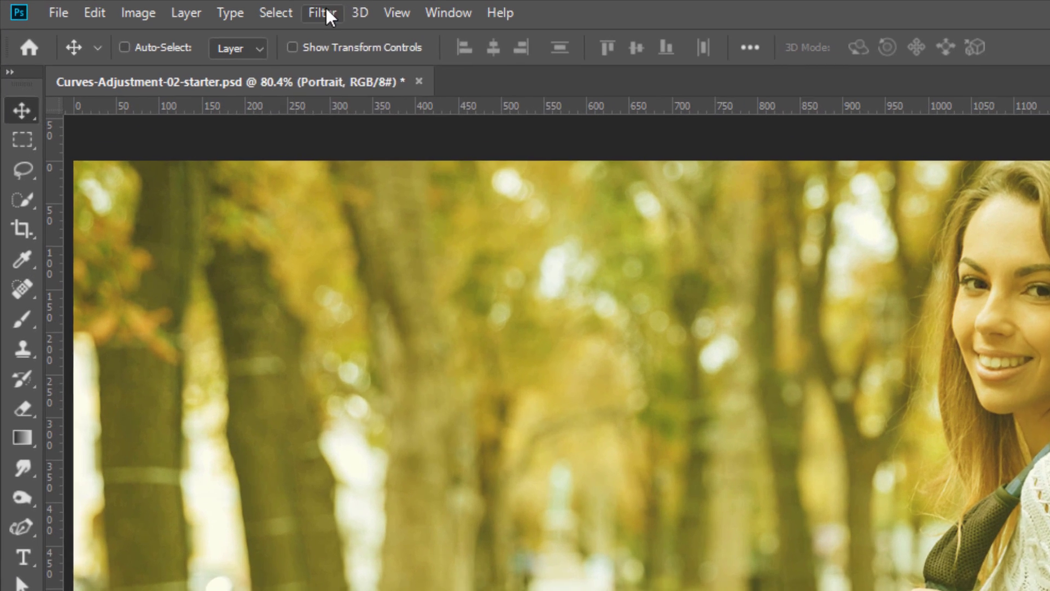
# Step: Launch Camera Raw Filter on the Portrait smart object from the Filter menu
pyautogui.click(326, 12)
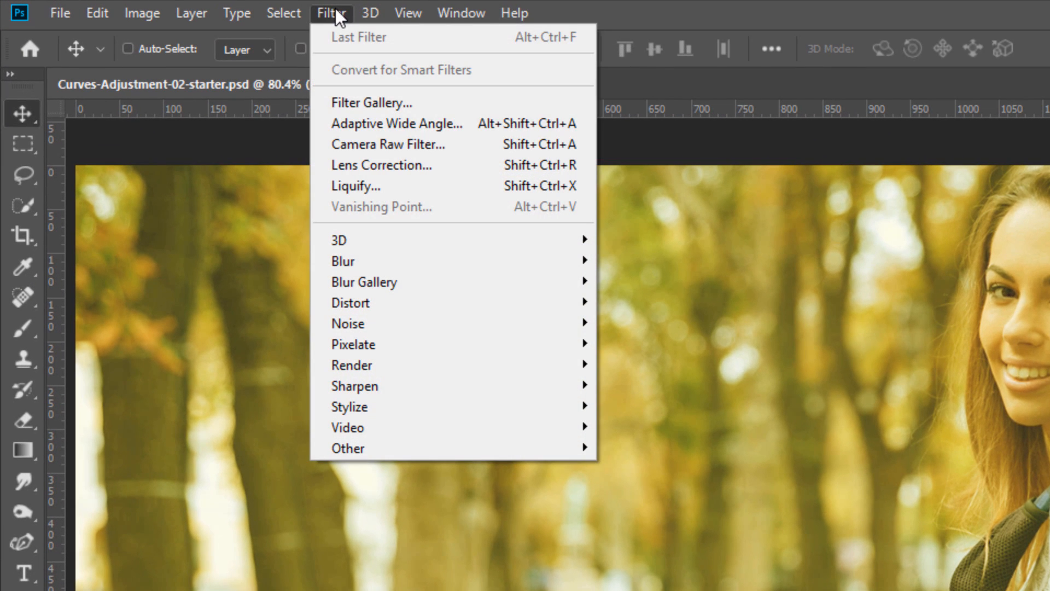
pyautogui.click(478, 142)
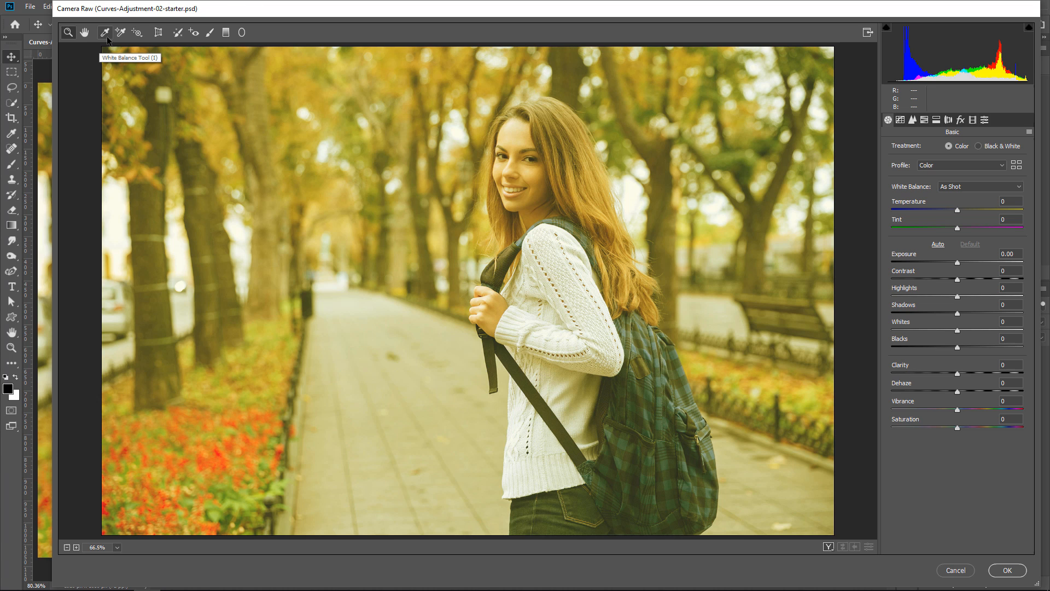
# Step: Sample white balance from the white sweater, landing on Temperature -23 and Tint +46
pyautogui.click(105, 33)
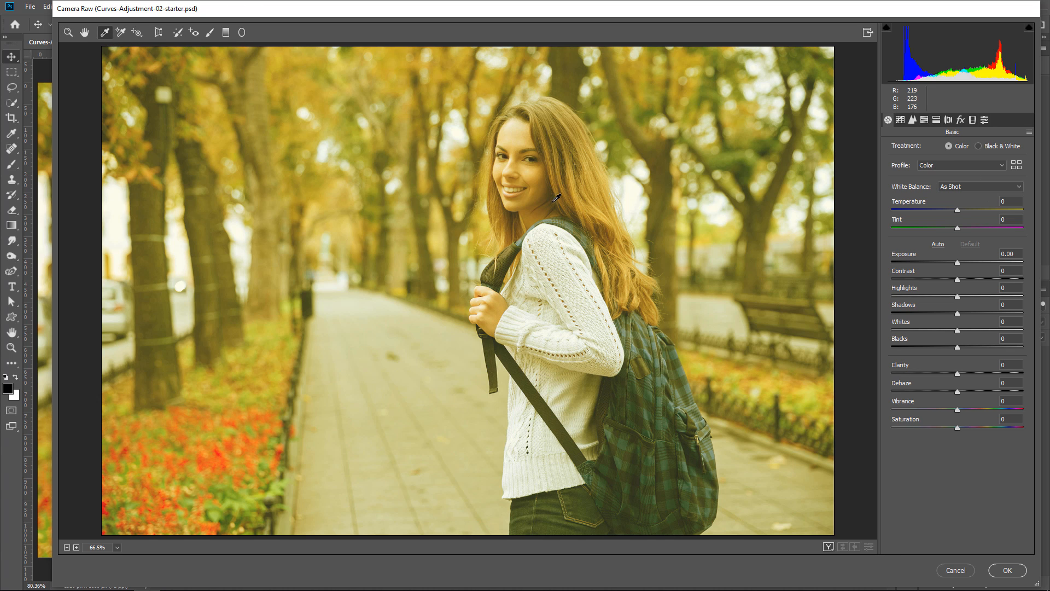
pyautogui.click(542, 403)
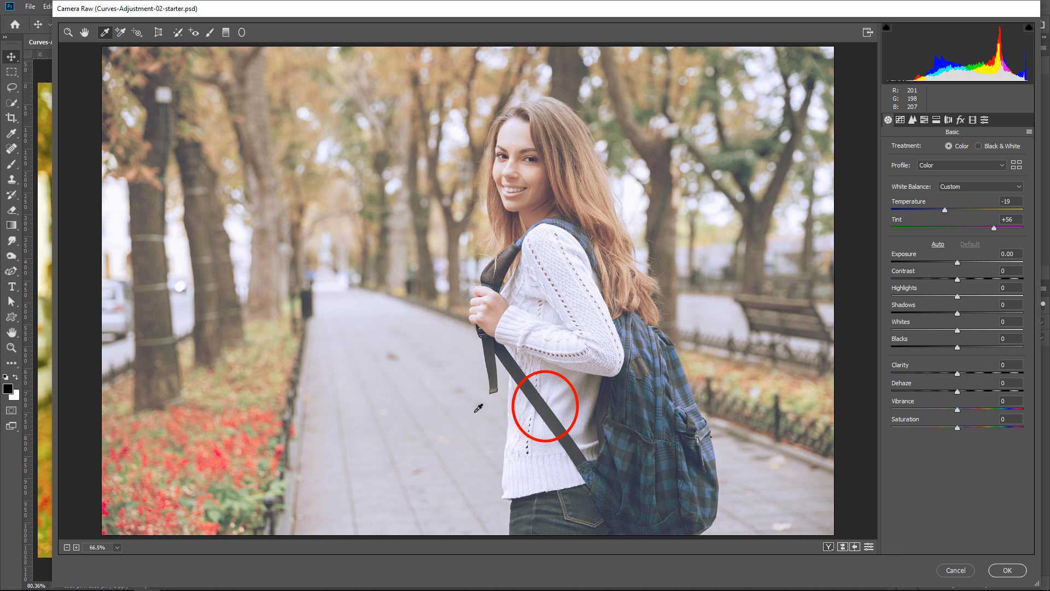
pyautogui.click(402, 425)
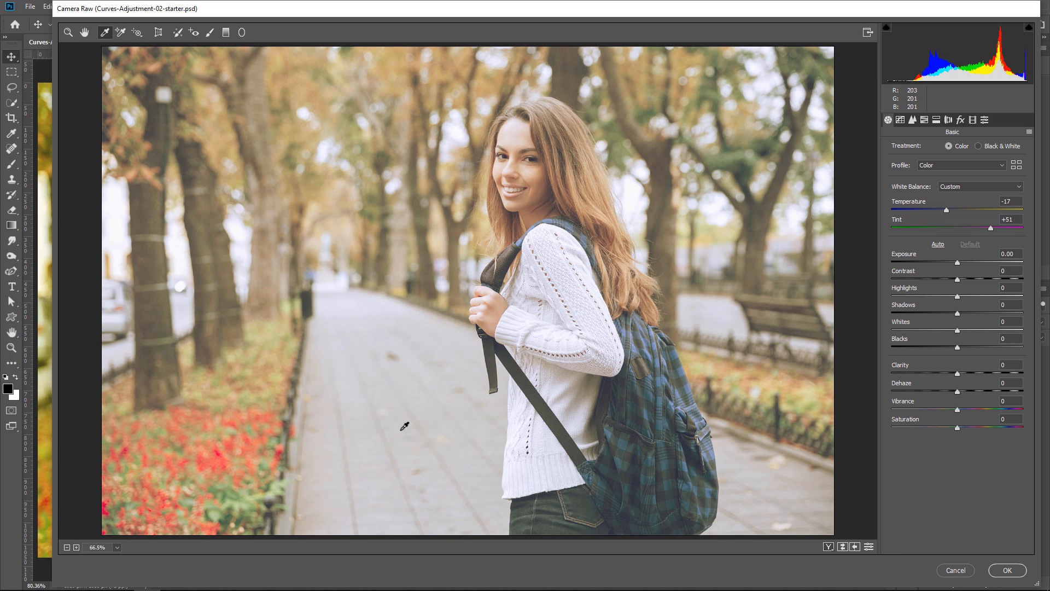
pyautogui.click(569, 389)
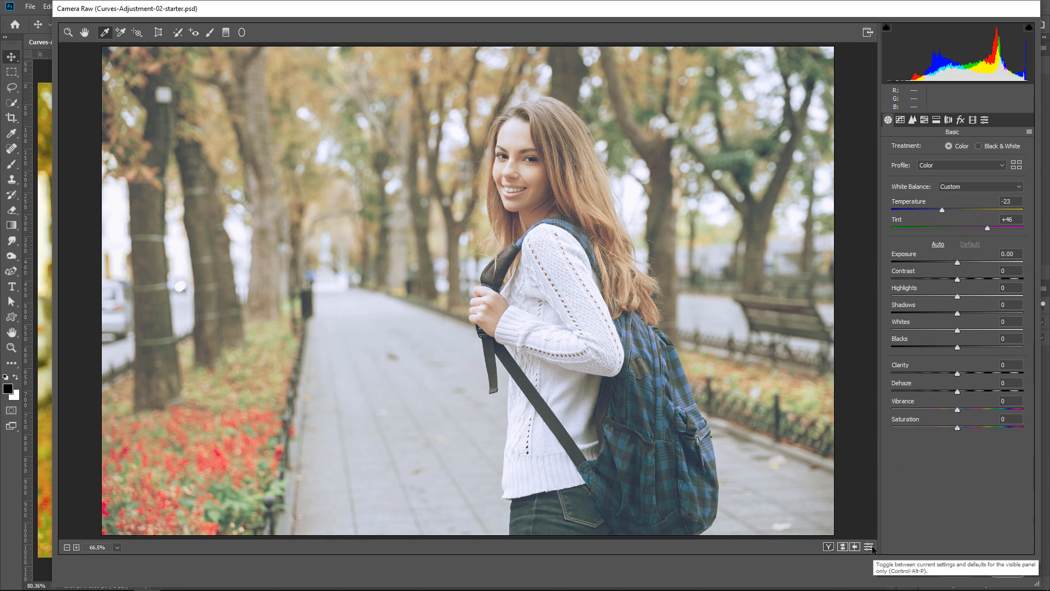
# Step: Compare against the as-shot colours, then restore the corrected white balance
pyautogui.click(871, 547)
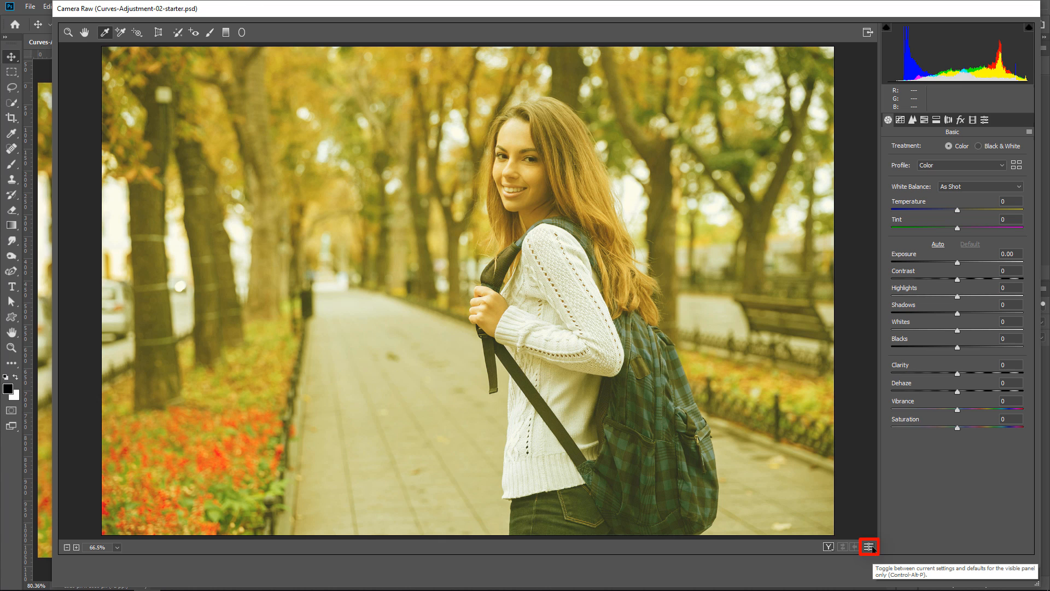
pyautogui.click(871, 547)
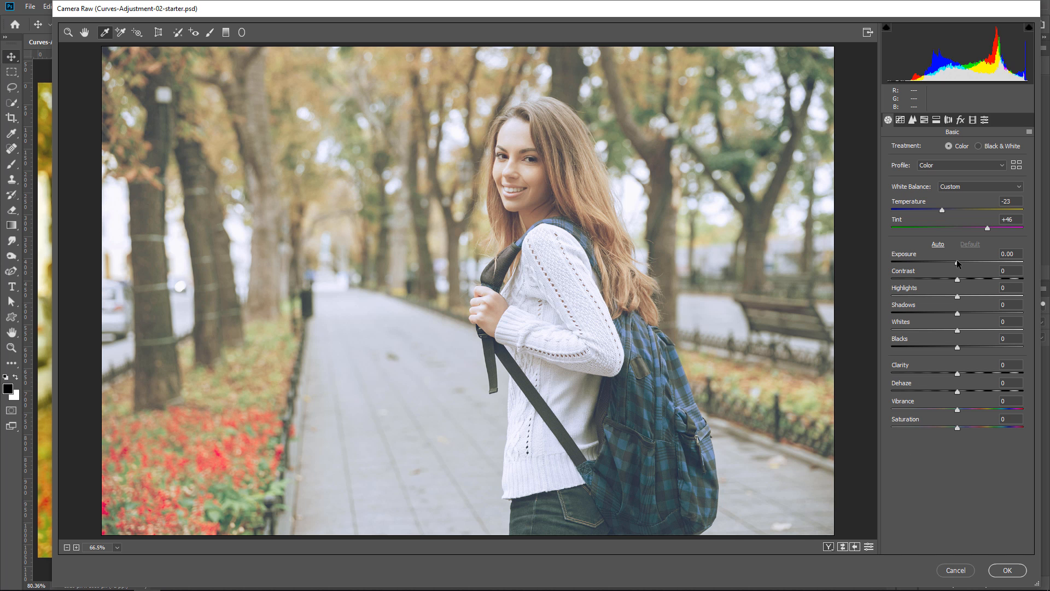
# Step: Set Exposure -0.40, Contrast +18, Clarity +10 and Vibrance +35 in the Basic panel
pyautogui.moveTo(957, 260); pyautogui.dragTo(948, 262)
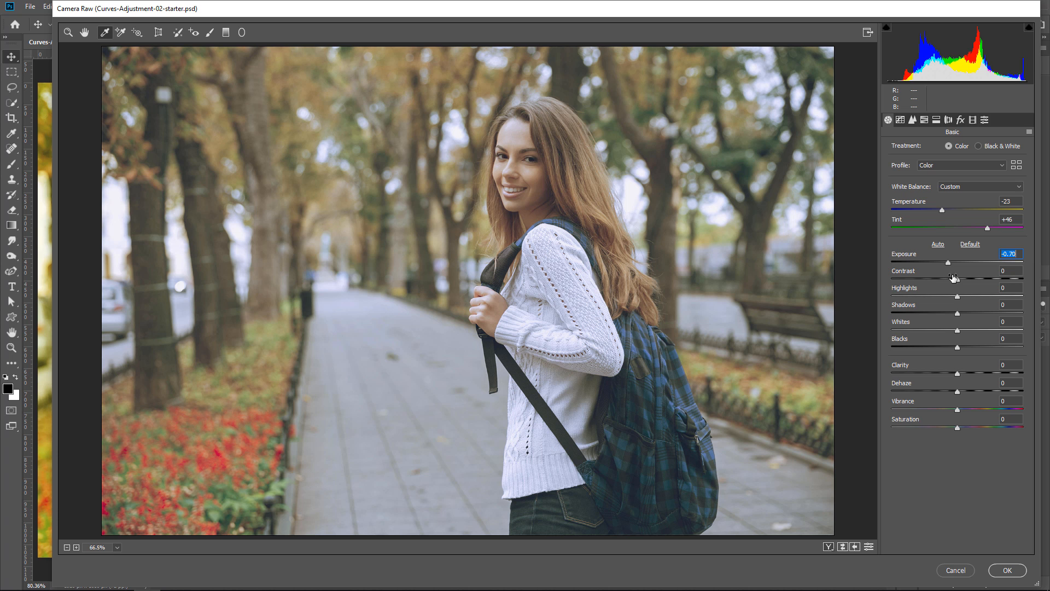
pyautogui.moveTo(957, 279)
pyautogui.mouseDown()
pyautogui.moveTo(969, 280)
pyautogui.moveTo(934, 296)
pyautogui.moveTo(946, 347)
pyautogui.mouseUp()
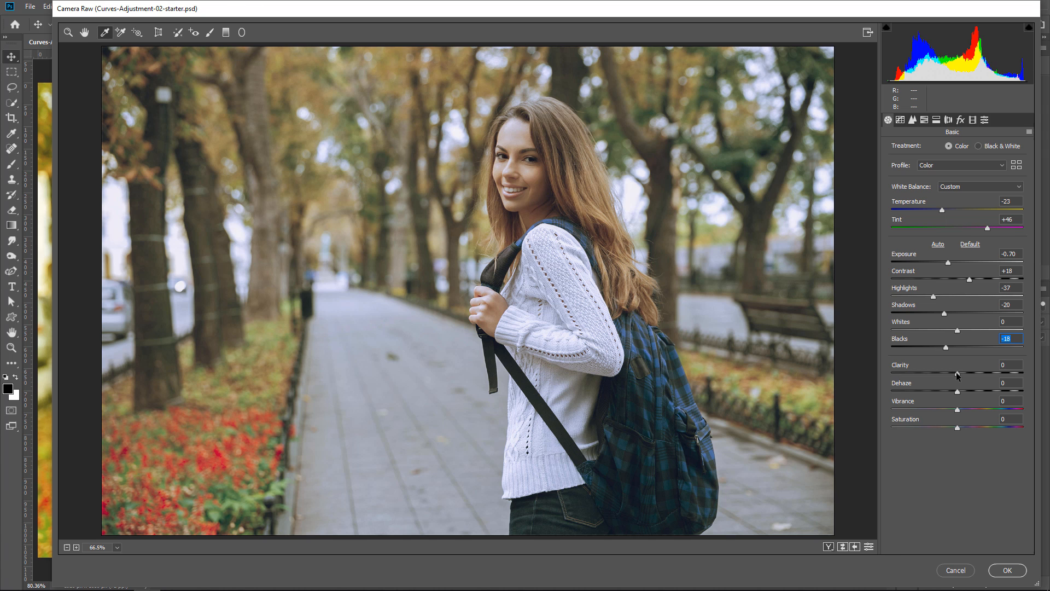
pyautogui.moveTo(956, 374); pyautogui.dragTo(964, 374)
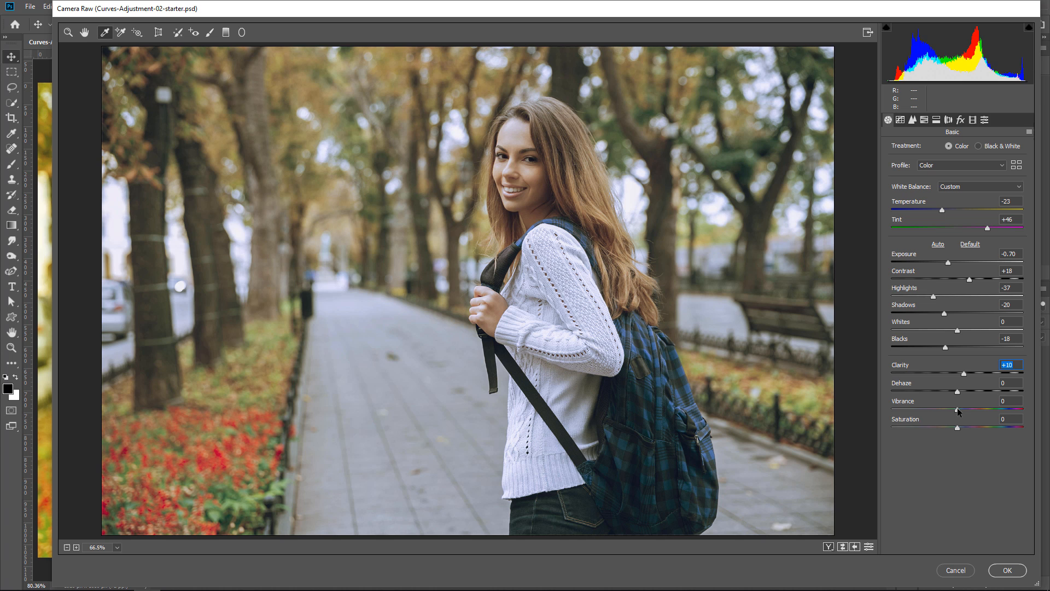
pyautogui.moveTo(958, 410); pyautogui.dragTo(981, 410)
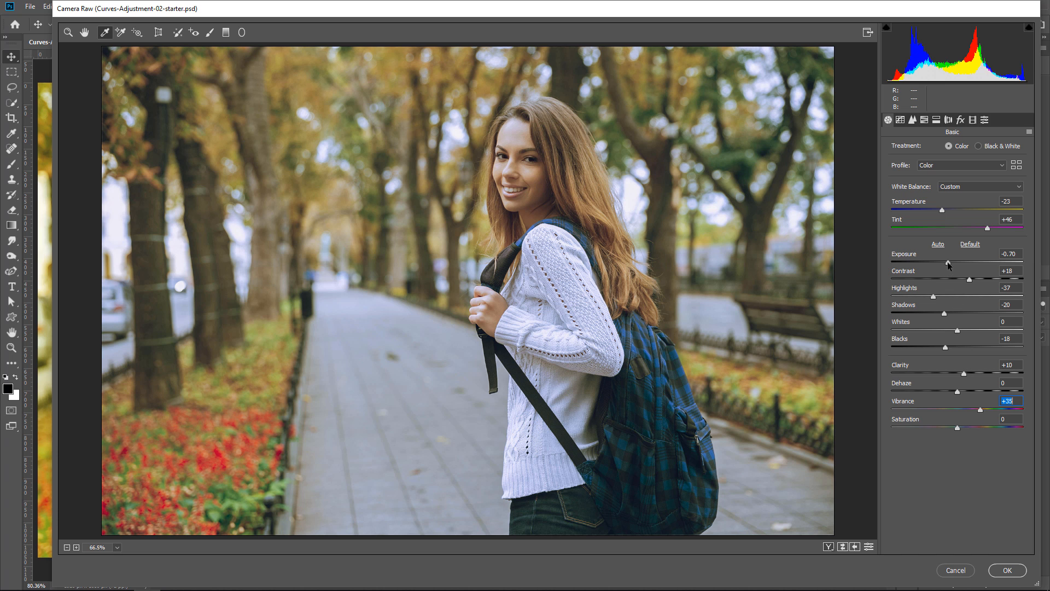
pyautogui.moveTo(948, 261); pyautogui.dragTo(951, 262)
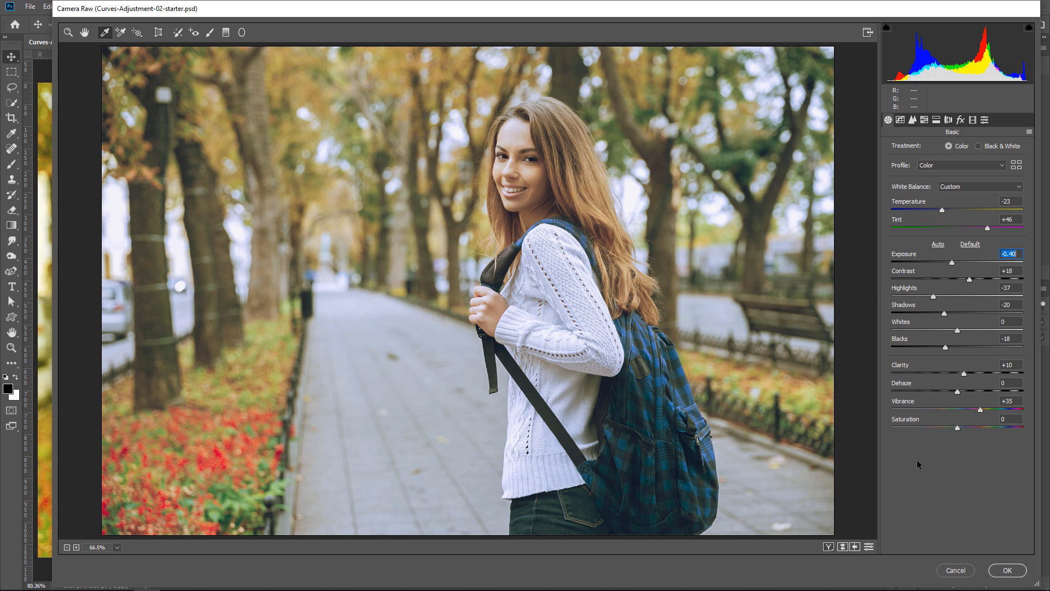
# Step: Commit the settings as a smart filter, toggle its visibility to compare, and reopen it for editing
pyautogui.click(1008, 570)
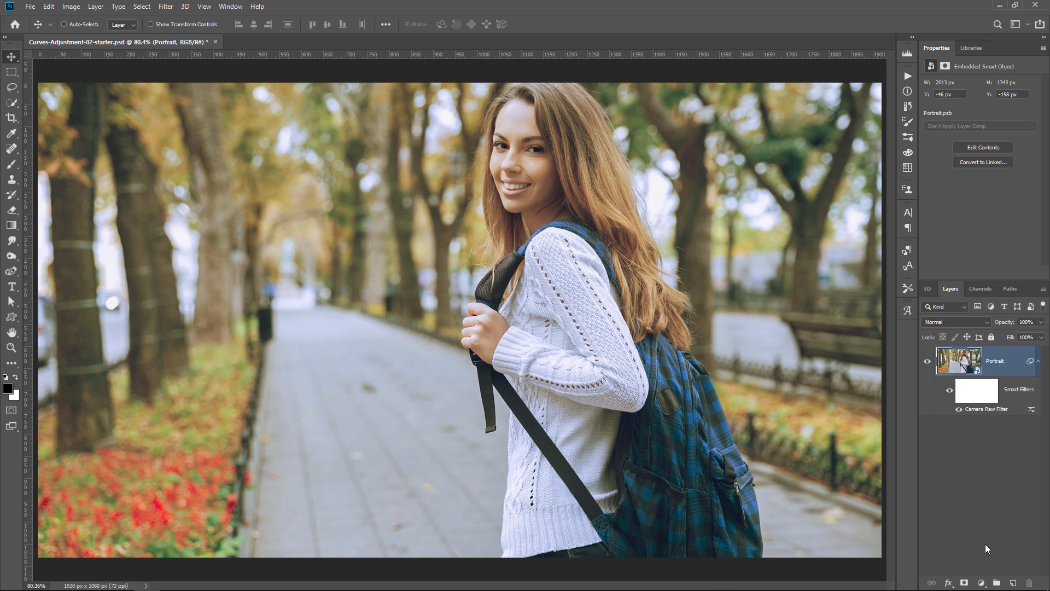
pyautogui.click(951, 393)
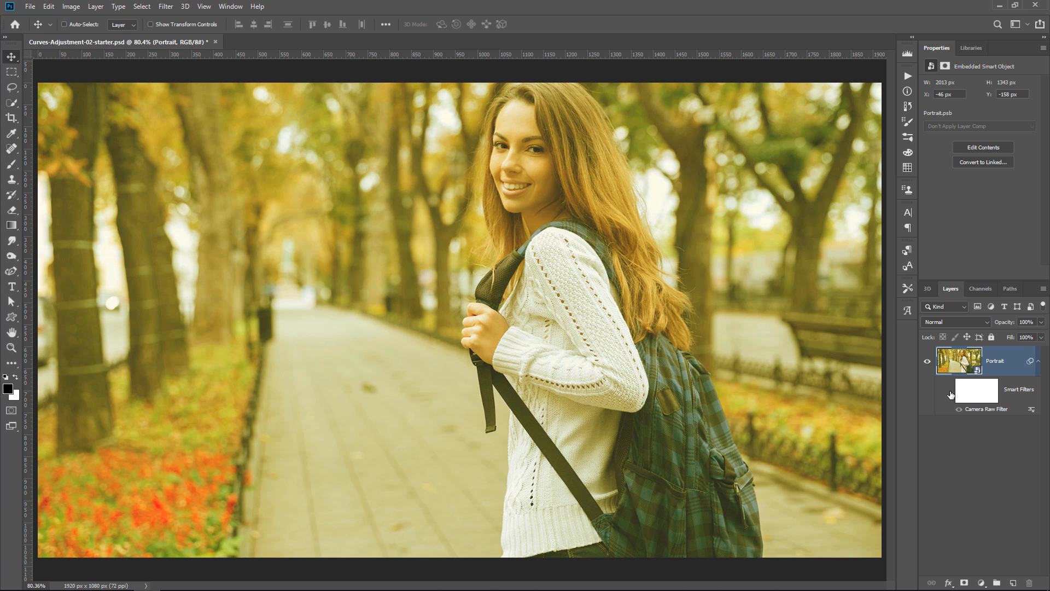
pyautogui.click(951, 394)
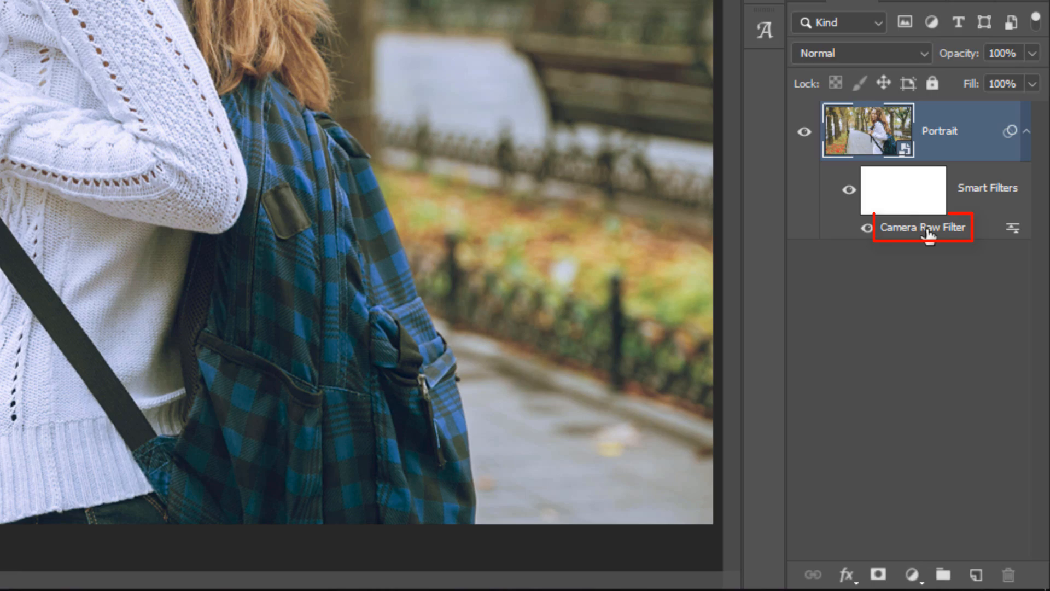
pyautogui.doubleClick(930, 233)
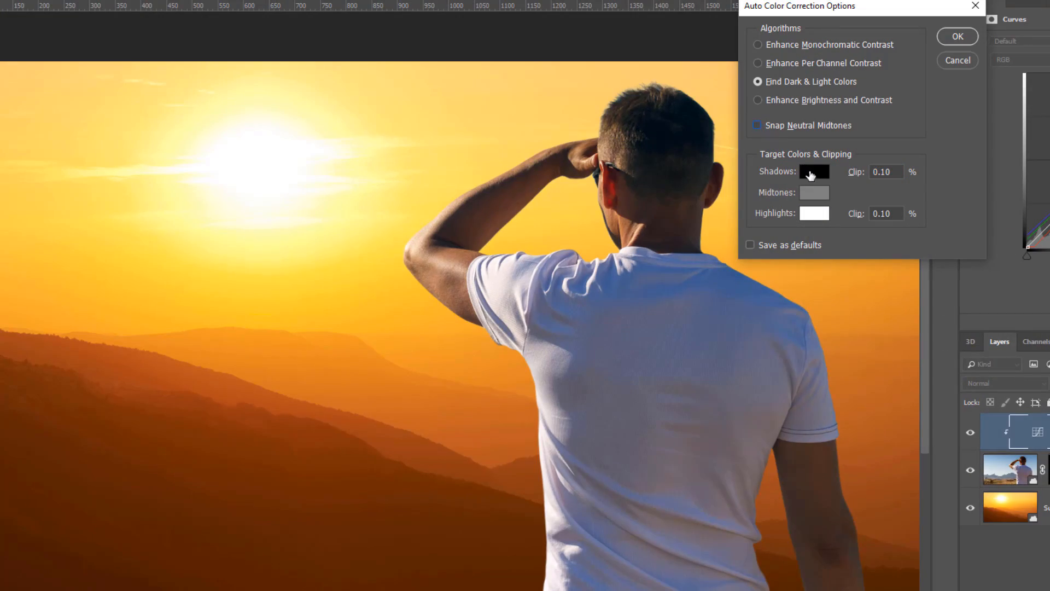
pyautogui.click(814, 172)
pyautogui.click(393, 481)
pyautogui.click(1004, 317)
pyautogui.click(815, 213)
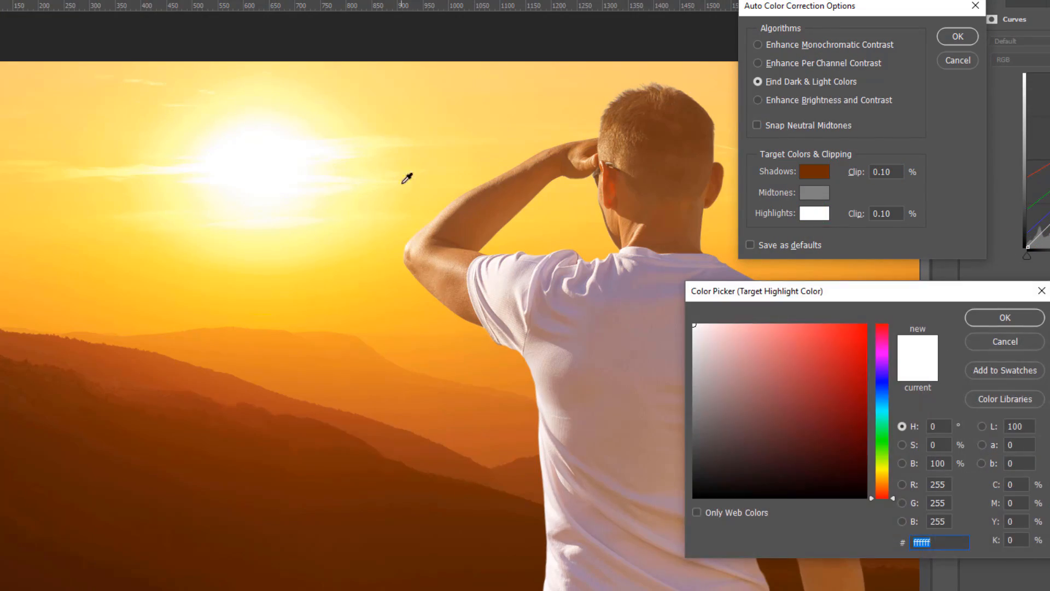
pyautogui.click(402, 190)
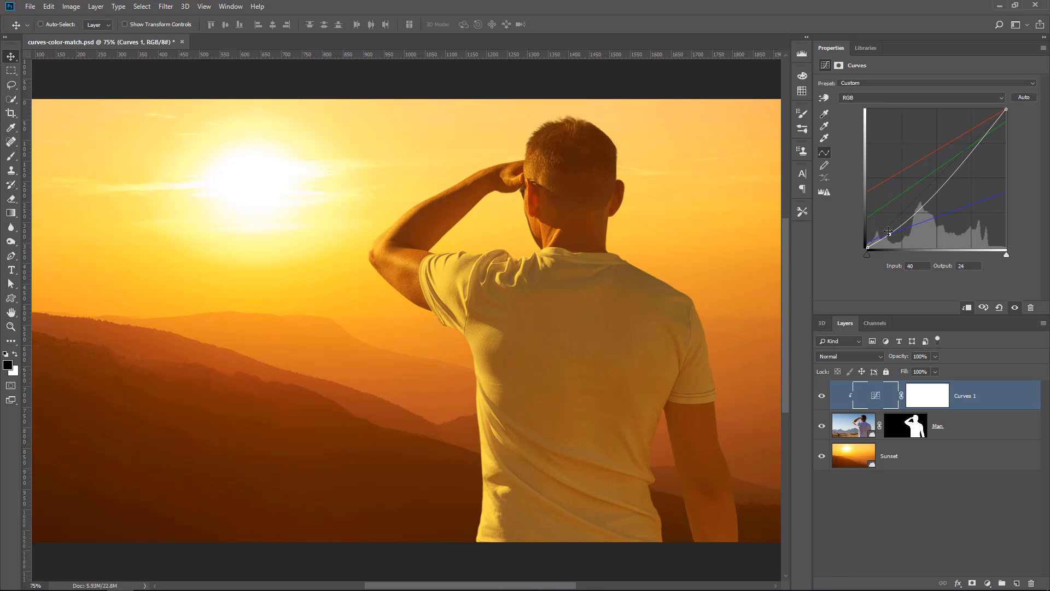